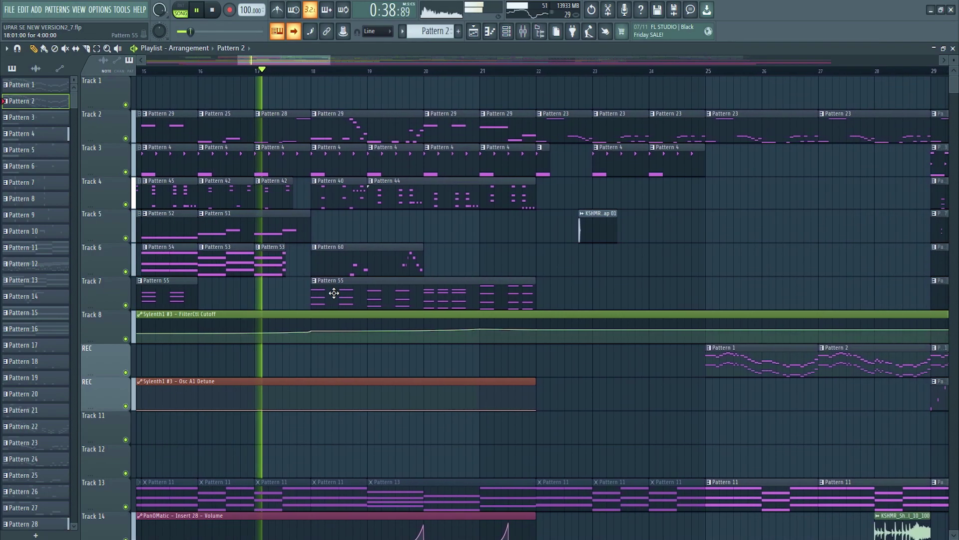
Open Pattern 55 from Track 7 in the piano roll and examine its Sylenth1 chord notes
double_click(340, 293)
scroll(282, 307, down, 3)
scroll(283, 314, down, 9)
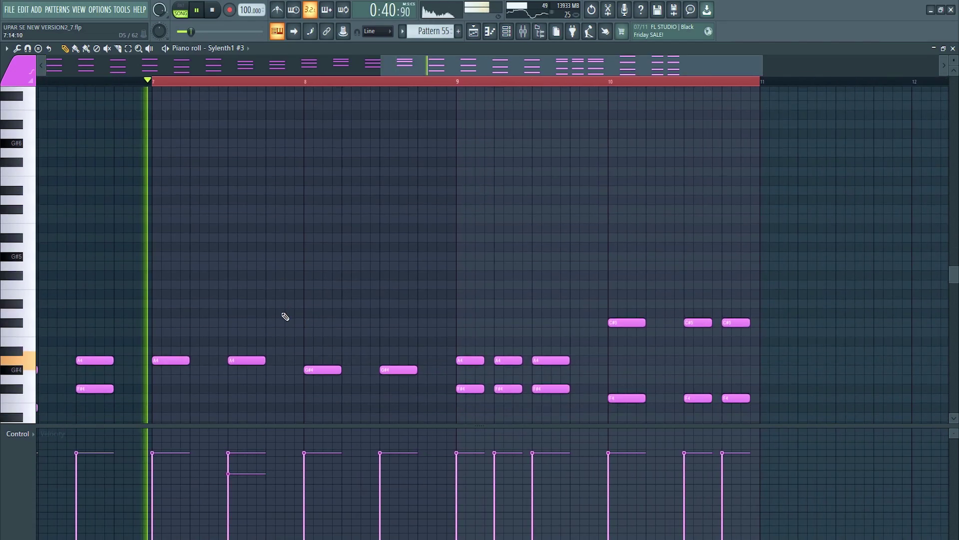
scroll(288, 320, up, 3)
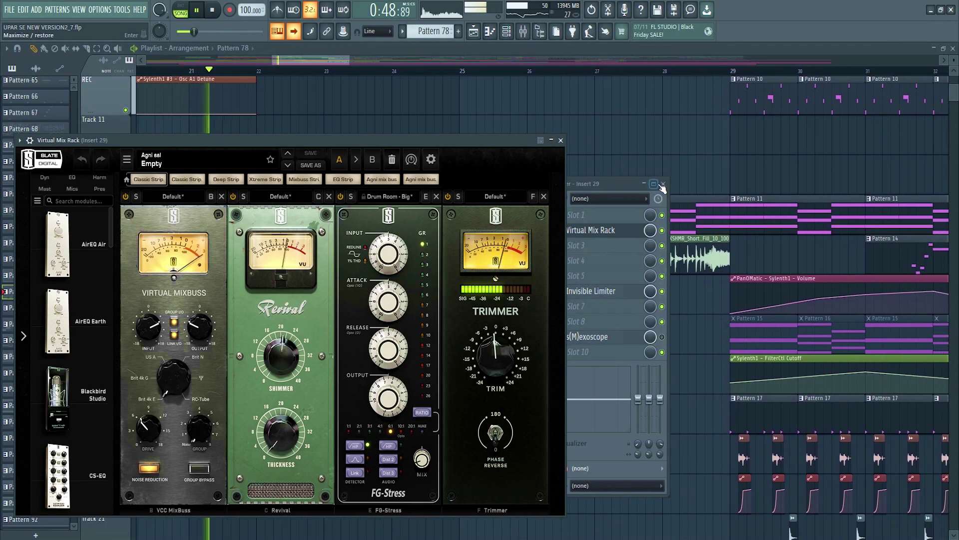
Close the mixer, return to the playlist and turn on auto-scrolling so the view follows the playhead
click(662, 185)
click(475, 31)
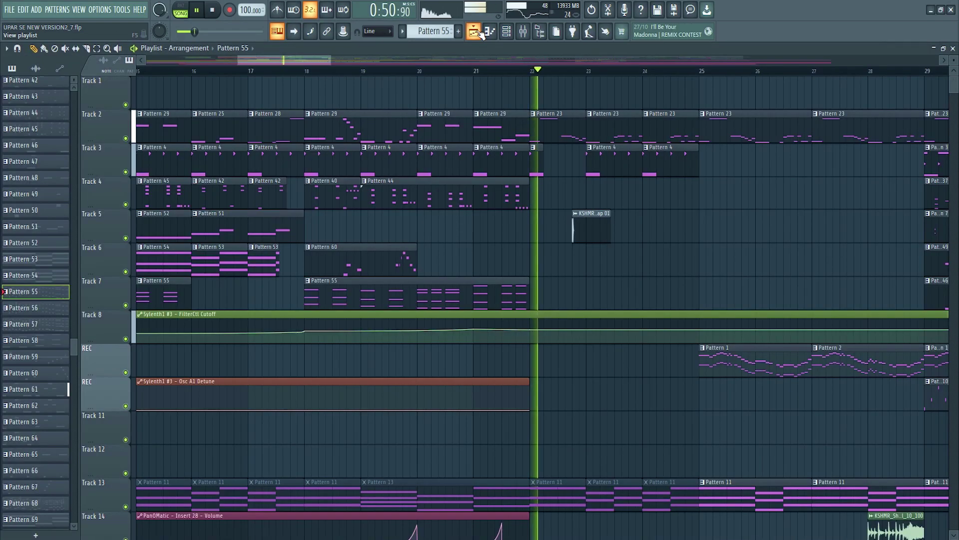
click(298, 31)
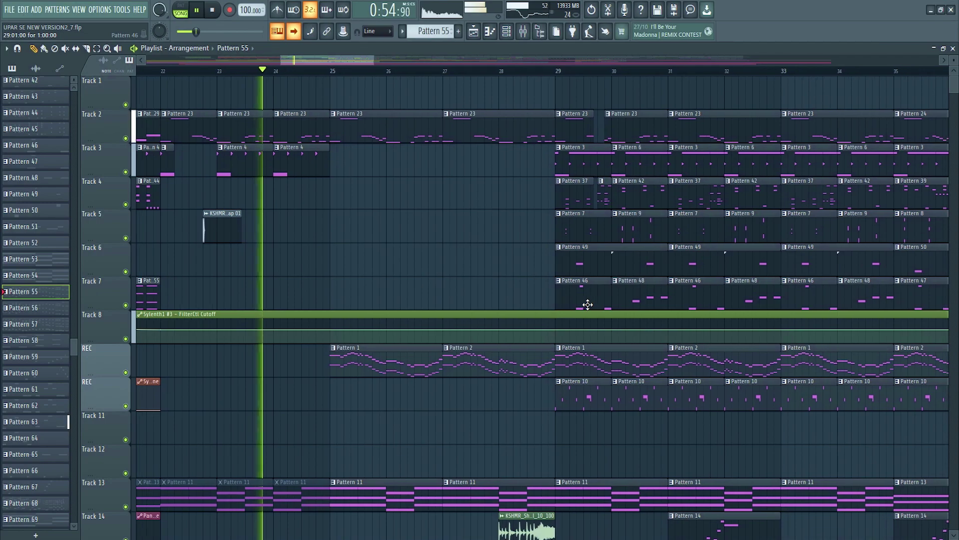
Look over the playlist tracks around bar 29 and open the Virtual Mix Rack on the Spire mixer channel
scroll(588, 306, down, 3)
scroll(588, 307, down, 9)
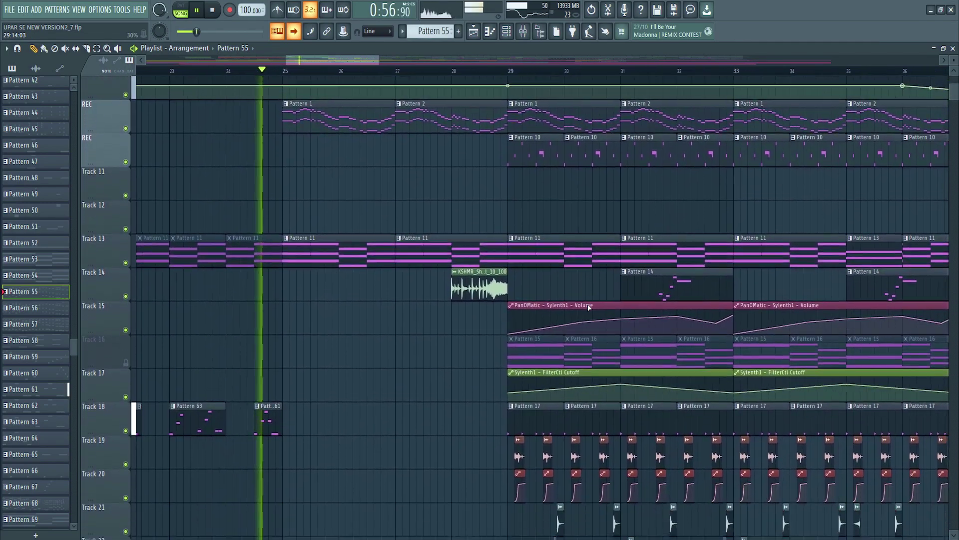
scroll(588, 306, up, 9)
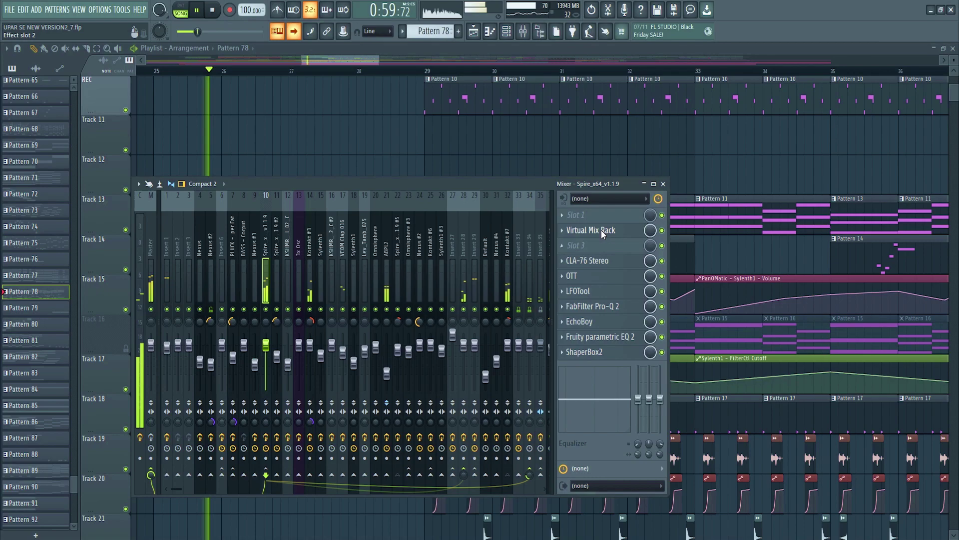
click(602, 231)
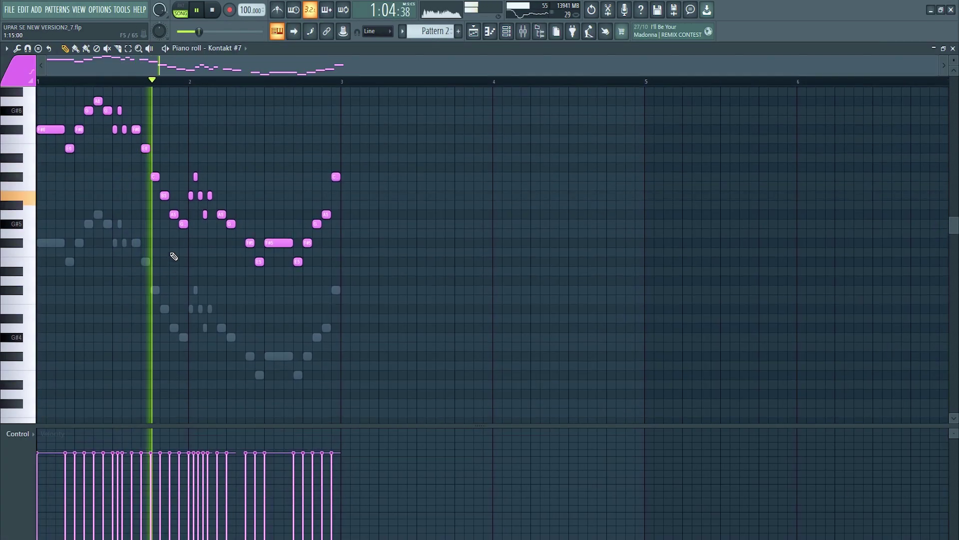
Examine Pattern 2's Kontakt melody in the piano roll and return to the playlist with auto-scrolling turned on
scroll(214, 212, up, 2)
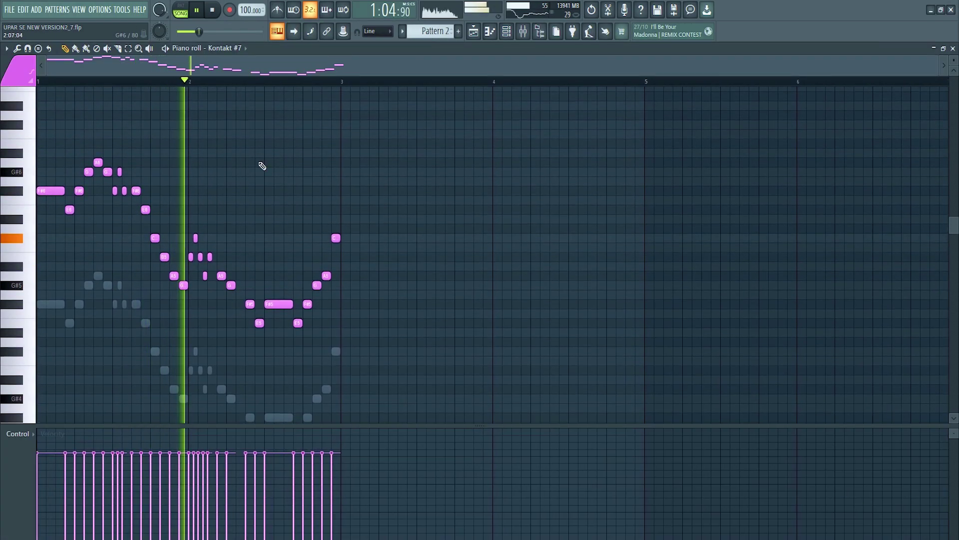
click(476, 33)
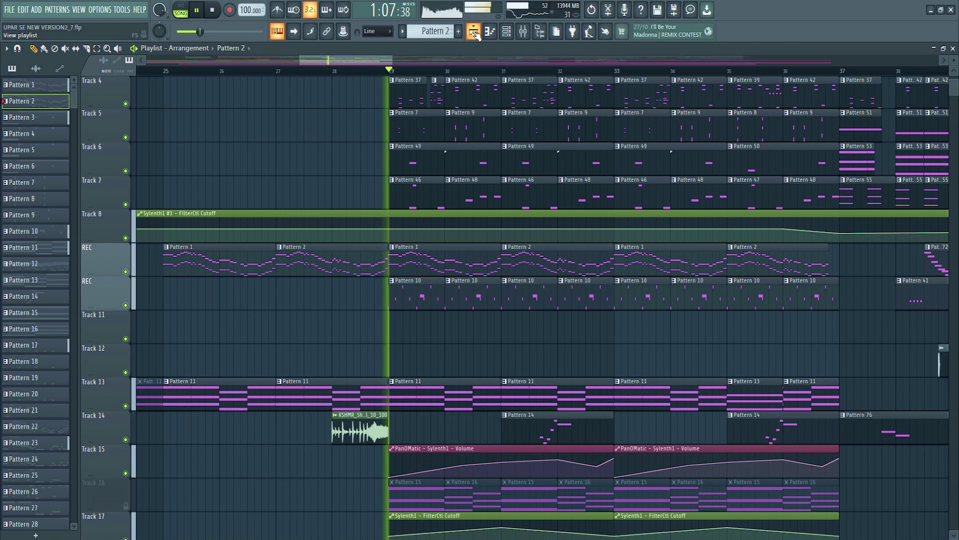
click(295, 32)
Examine the arrangement's patterns, audio clips and automation from Track 1 down to Track 50 and back, around bars 29 to 41
scroll(457, 202, up, 3)
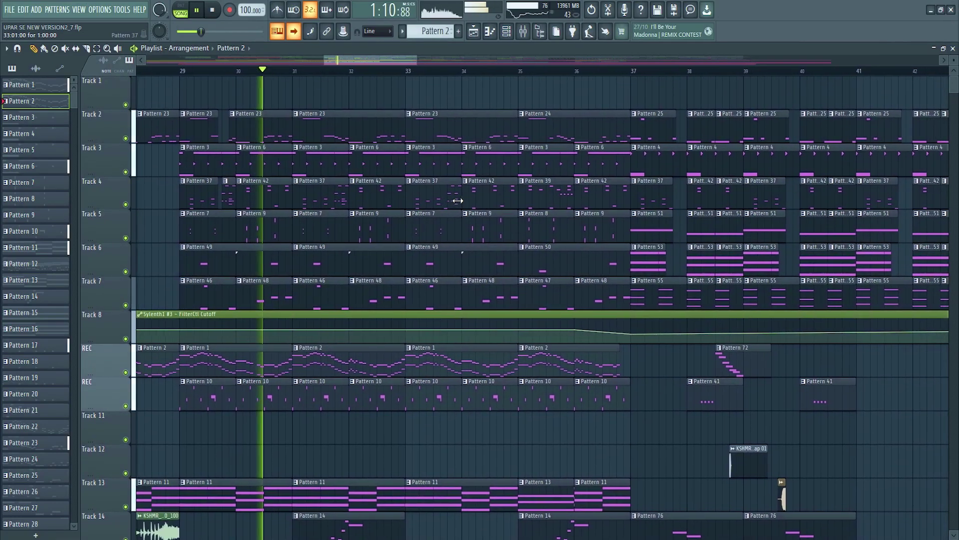
scroll(456, 202, down, 9)
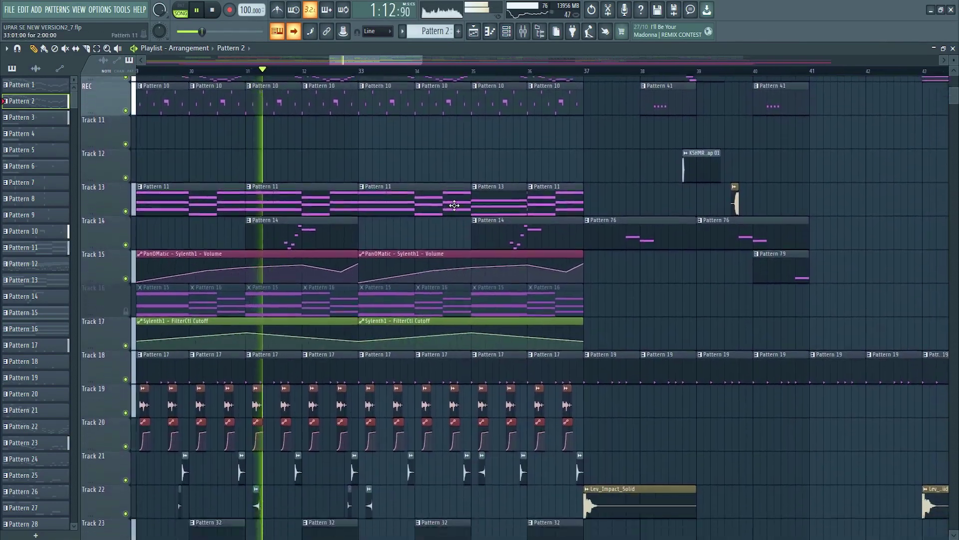
scroll(454, 205, down, 7)
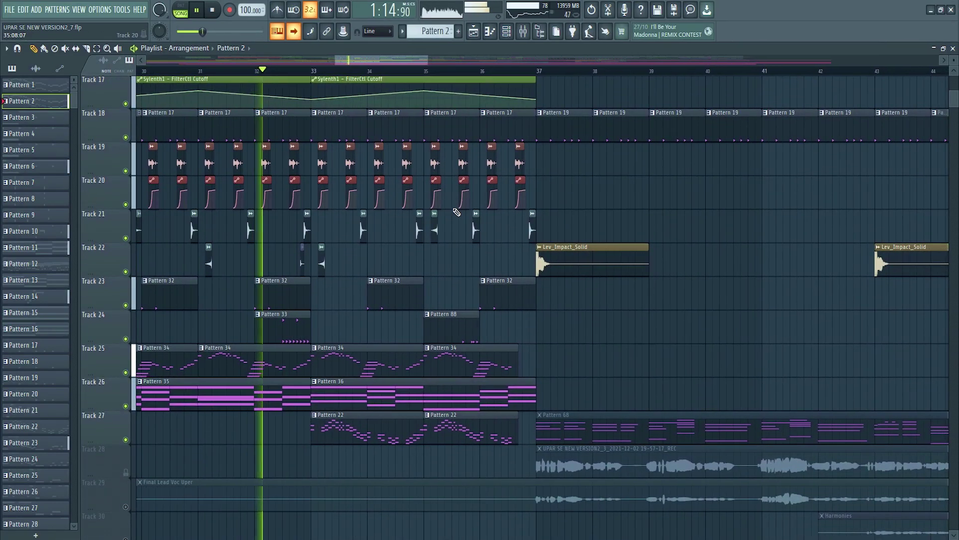
scroll(456, 213, down, 1)
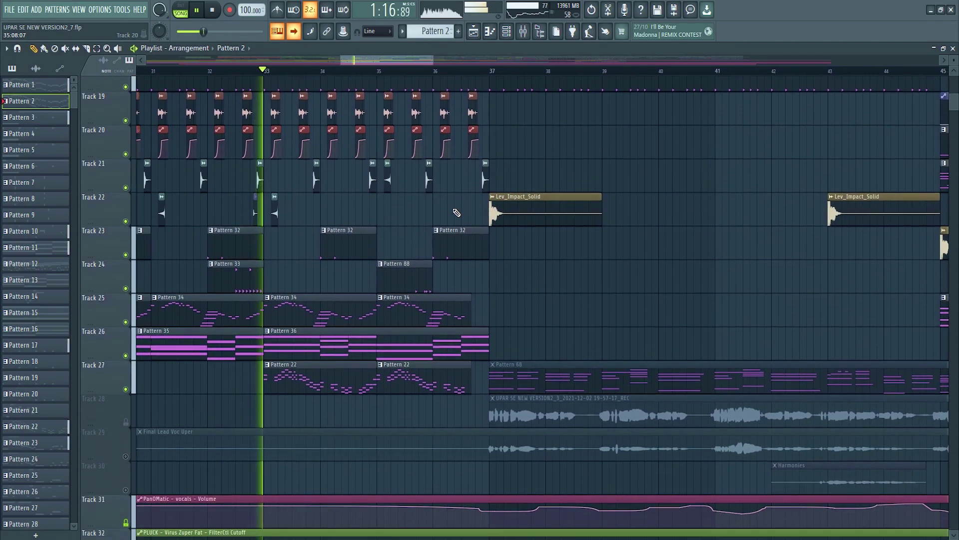
scroll(456, 213, down, 8)
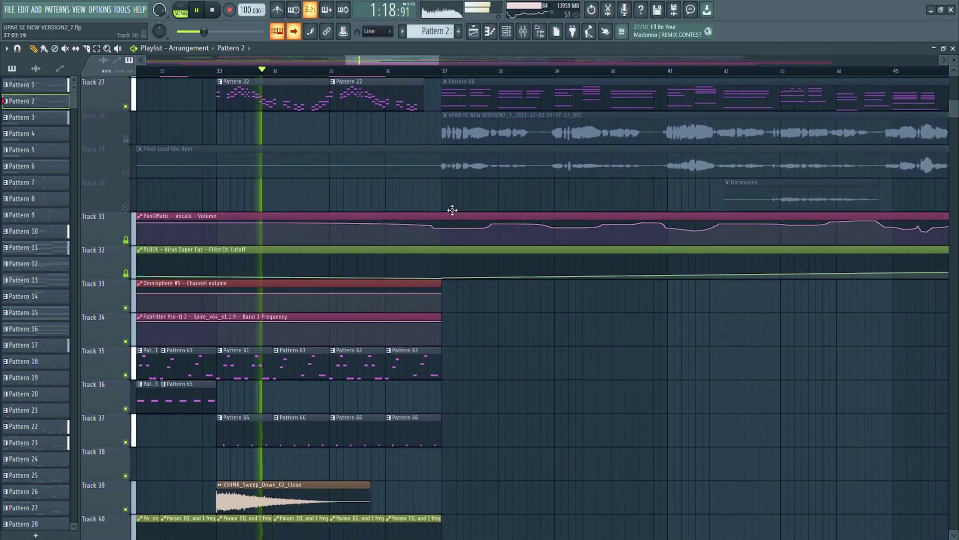
scroll(457, 213, down, 2)
scroll(455, 215, down, 6)
scroll(455, 218, down, 1)
scroll(455, 218, down, 2)
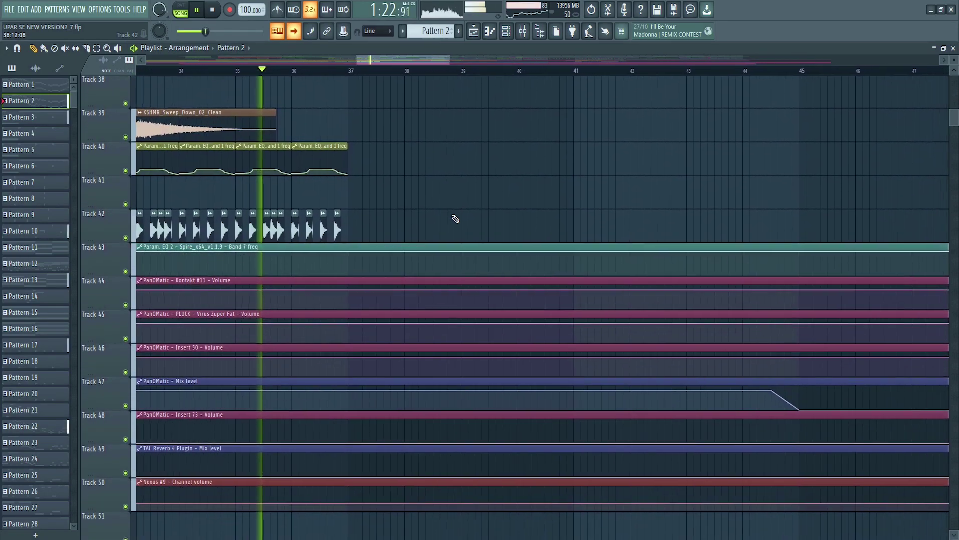
scroll(455, 219, up, 19)
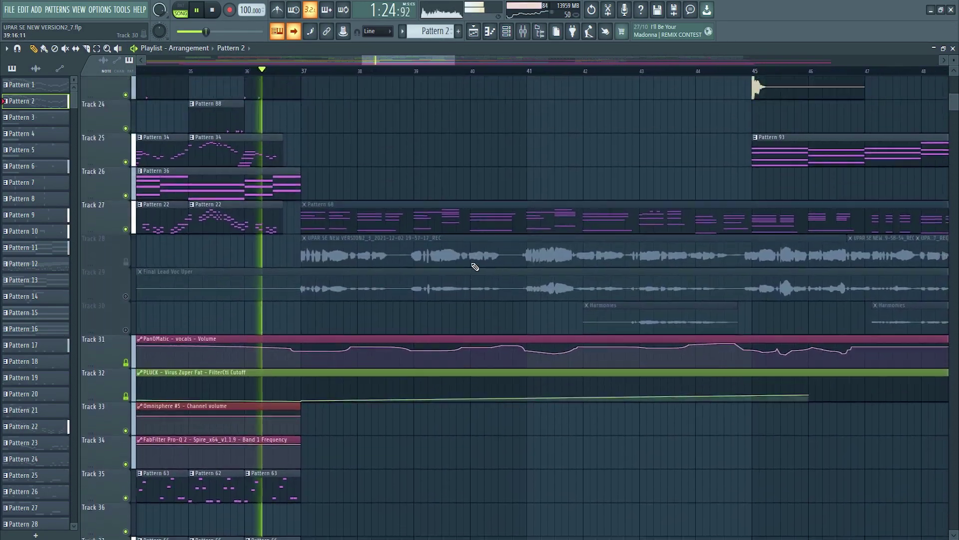
scroll(474, 269, up, 9)
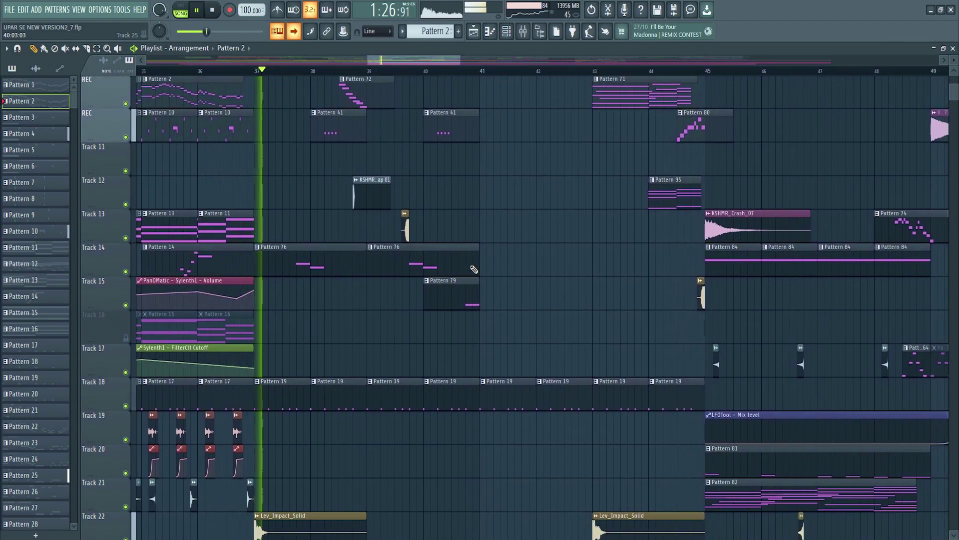
scroll(474, 269, up, 8)
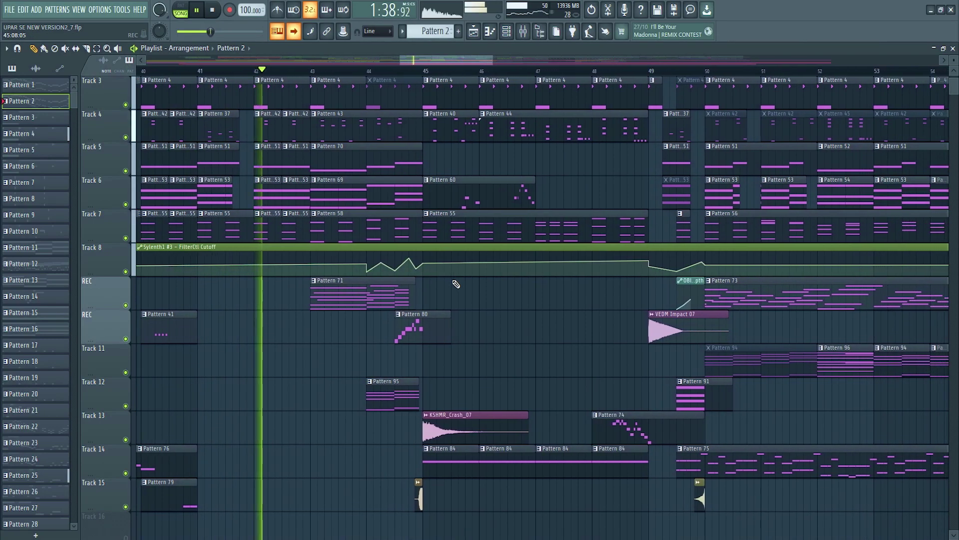
Examine the break section's patterns, effects and LFOTool automation on tracks 11 to 22, around bars 45 to 57
scroll(456, 284, down, 1)
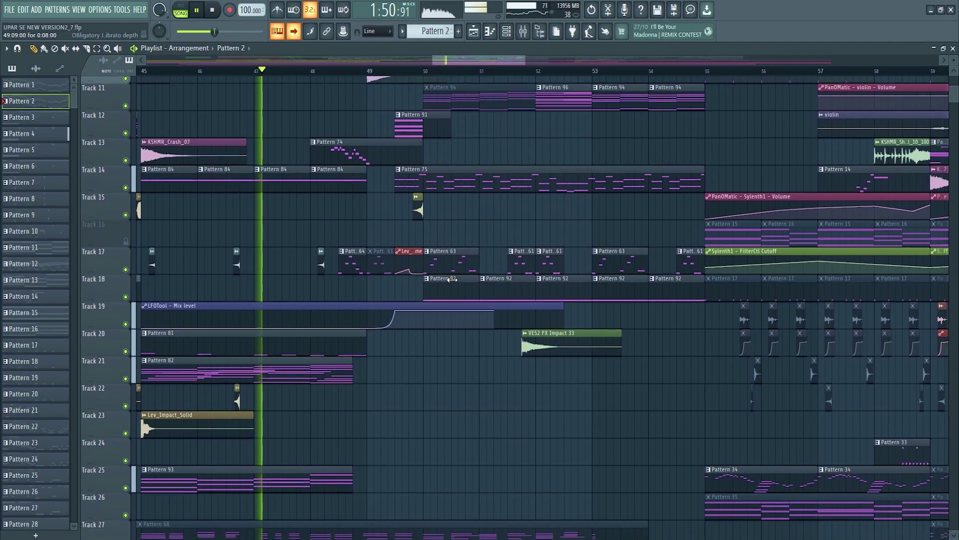
scroll(453, 281, down, 3)
scroll(456, 284, down, 4)
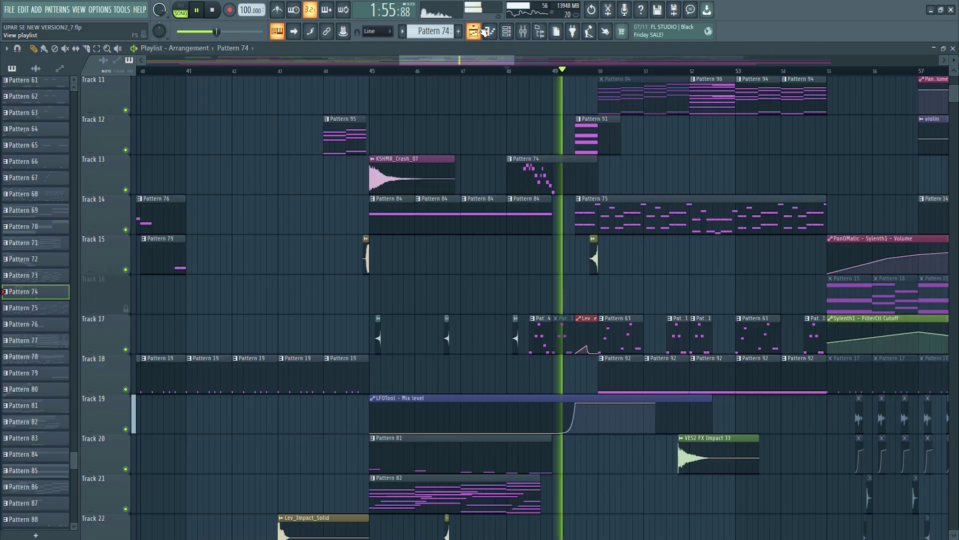
click(484, 31)
scroll(622, 217, down, 3)
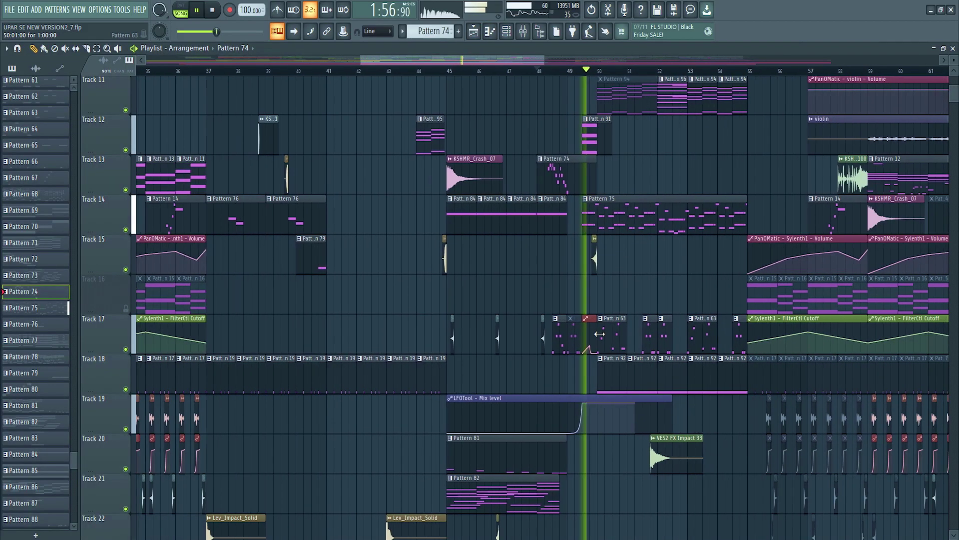
scroll(452, 278, up, 8)
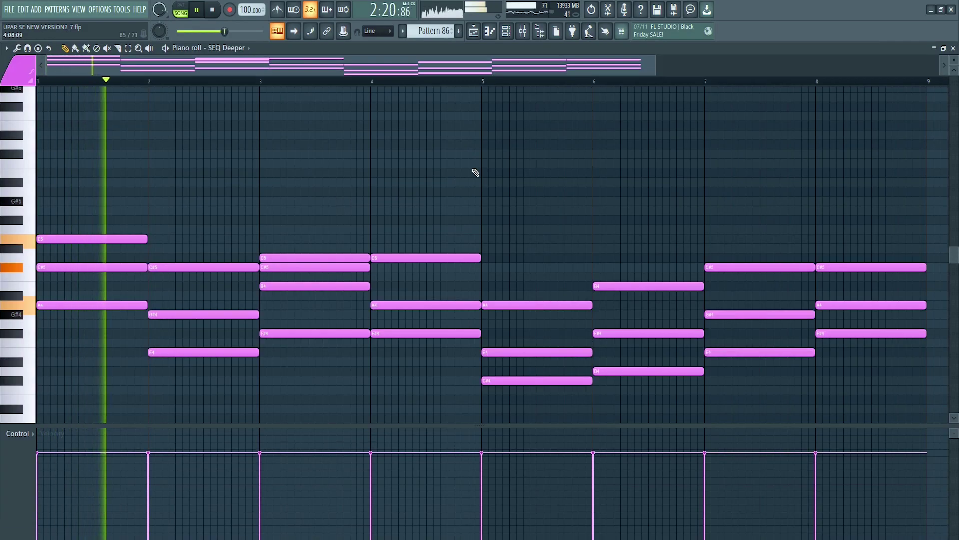
Enlarge the piano roll's note rows to examine Pattern 86's SEQ Deeper chords, and return to the playlist
drag(954, 61, 954, 70)
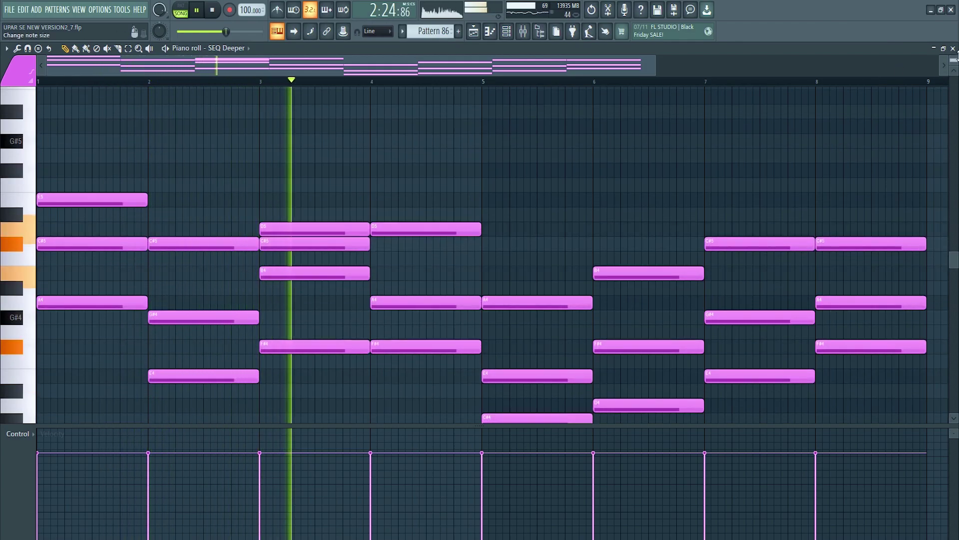
drag(954, 61, 955, 59)
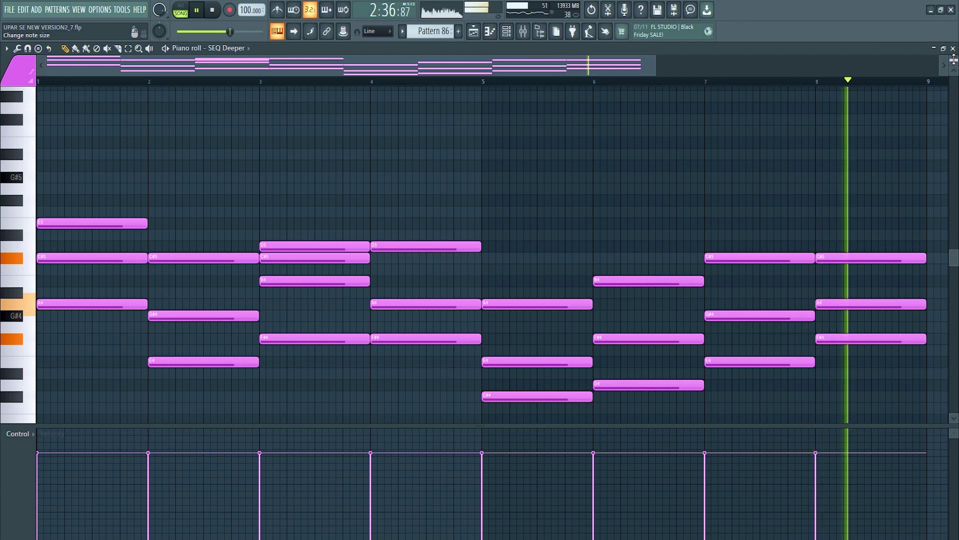
click(474, 32)
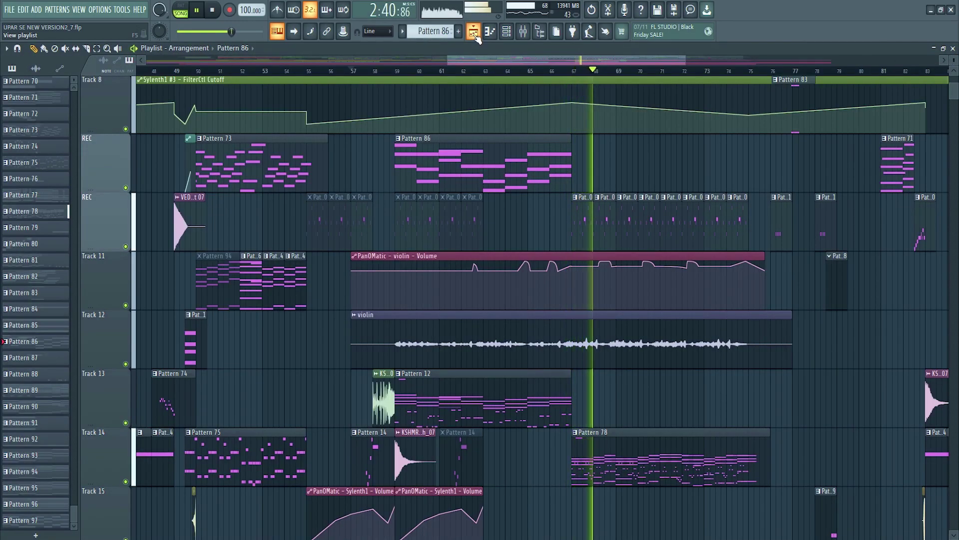
Open Pattern 78 from Track 14 in the piano roll and examine its FL Keys chords through bar 9
scroll(793, 371, up, 5)
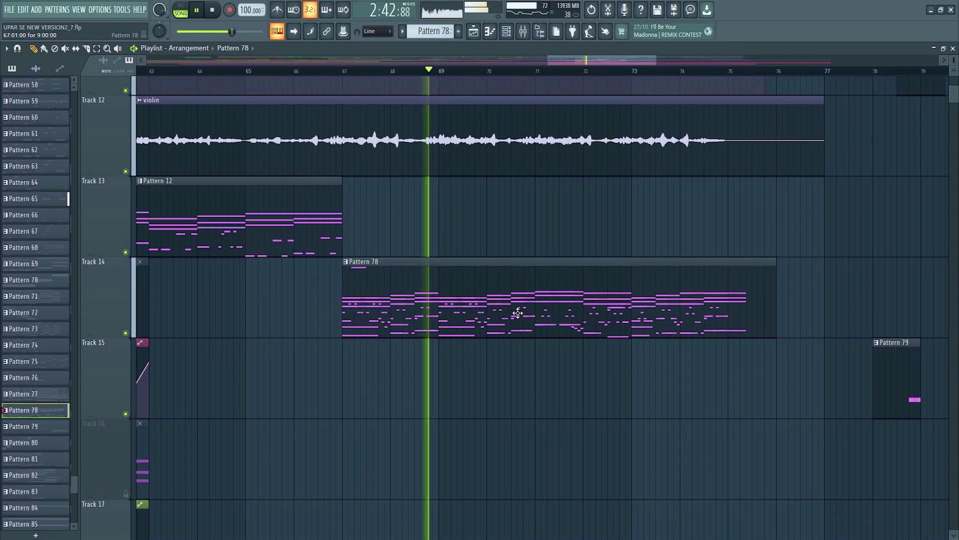
double_click(484, 296)
scroll(484, 296, down, 3)
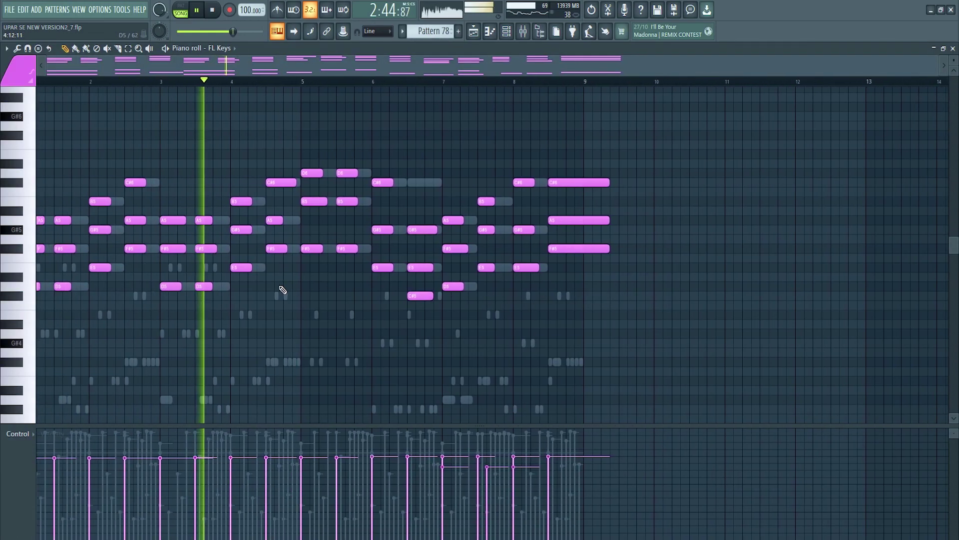
scroll(282, 292, up, 2)
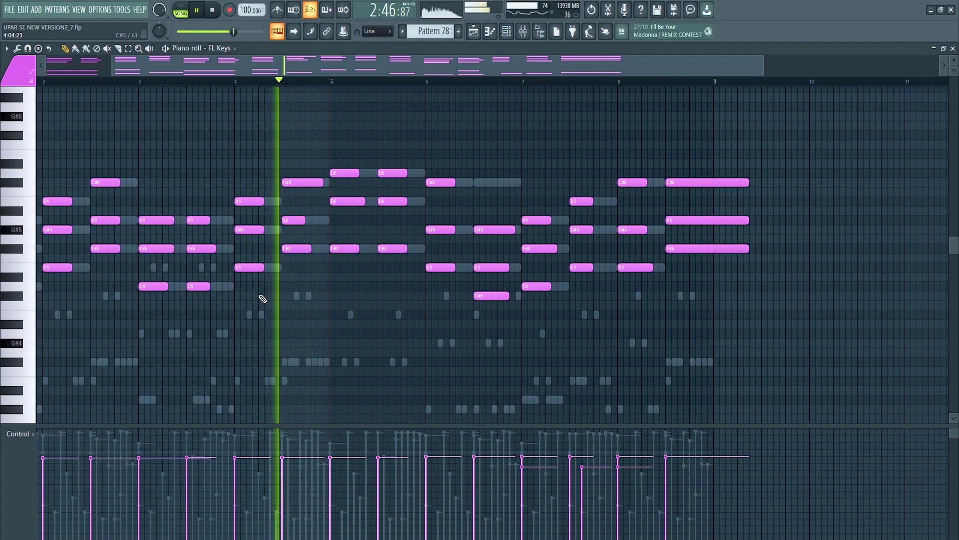
drag(395, 68, 349, 67)
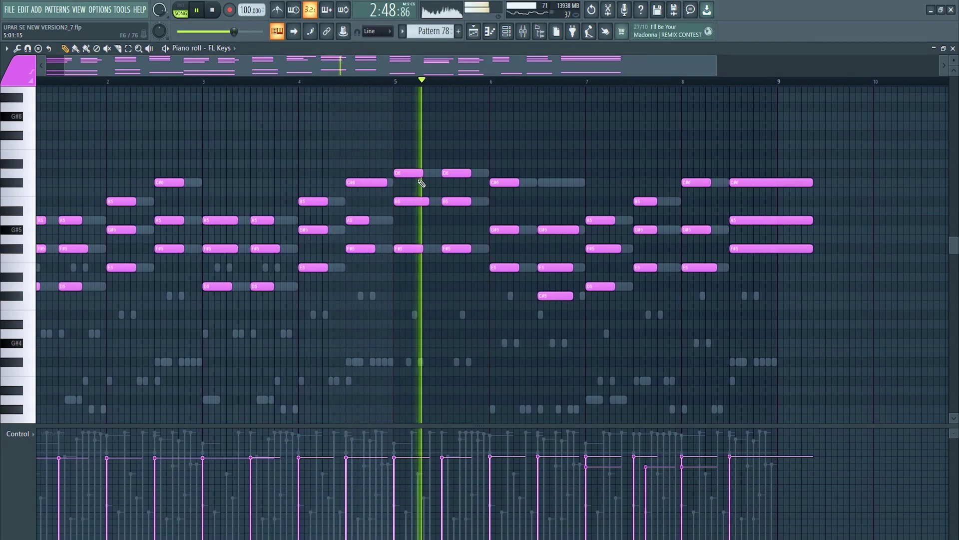
scroll(625, 301, up, 2)
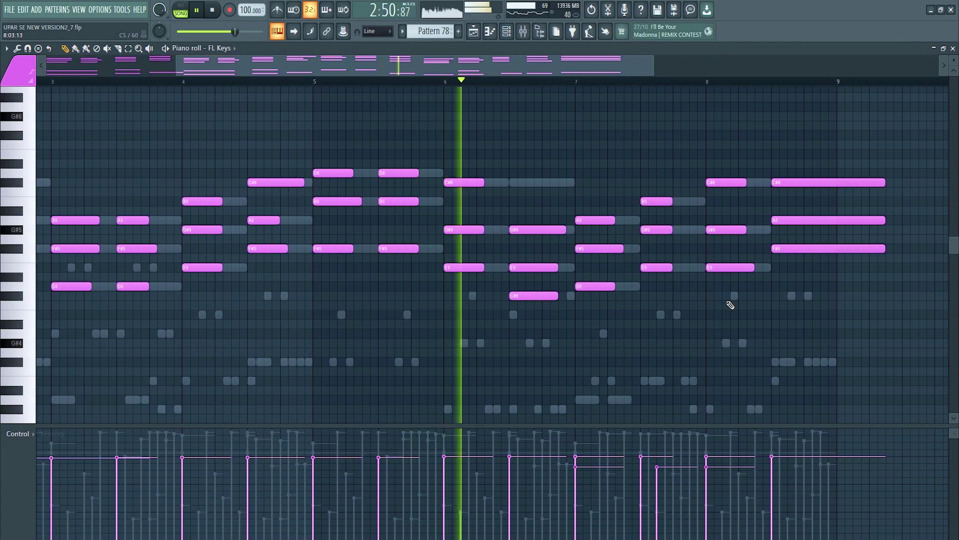
scroll(729, 303, up, 3)
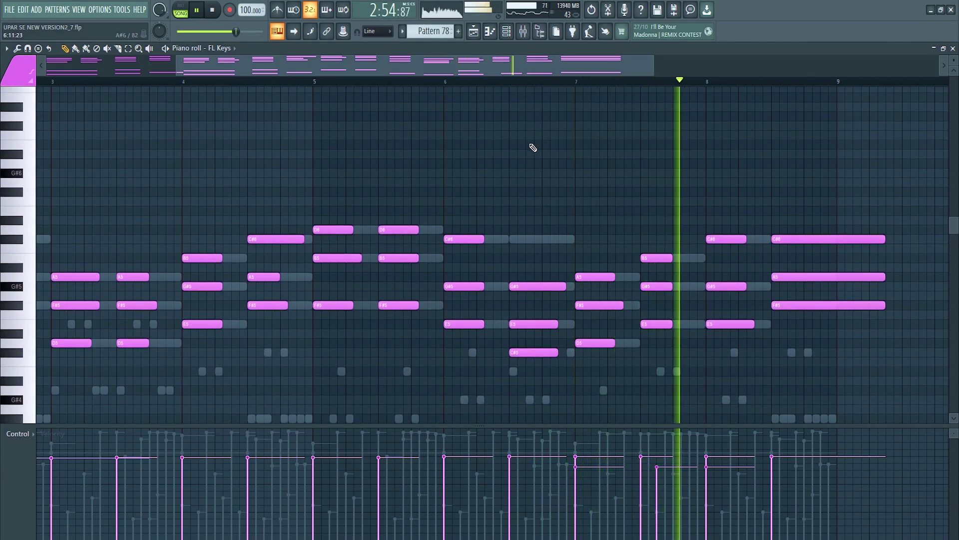
Return to the playlist and examine the final section on tracks 2 to 8, around bars 75 to 93
click(473, 34)
scroll(532, 288, down, 3)
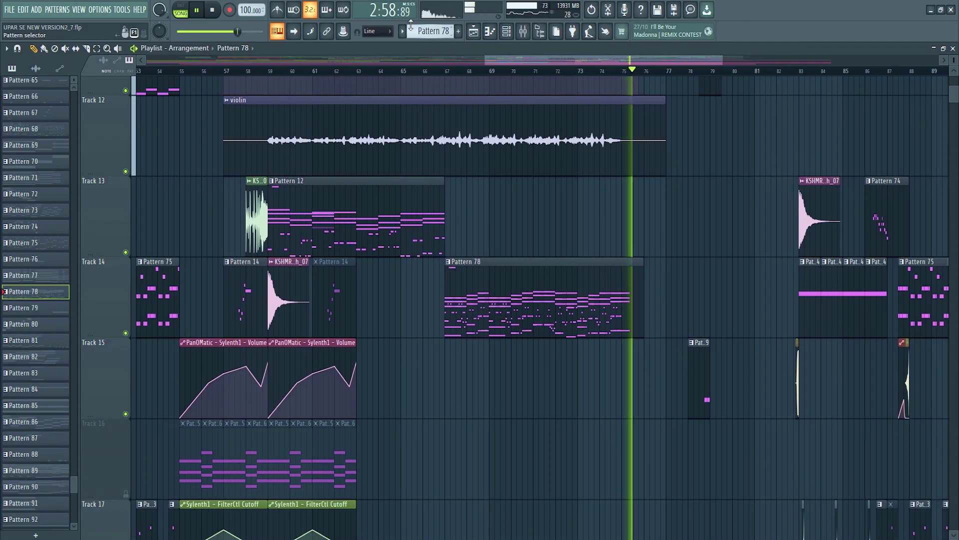
scroll(367, 271, up, 5)
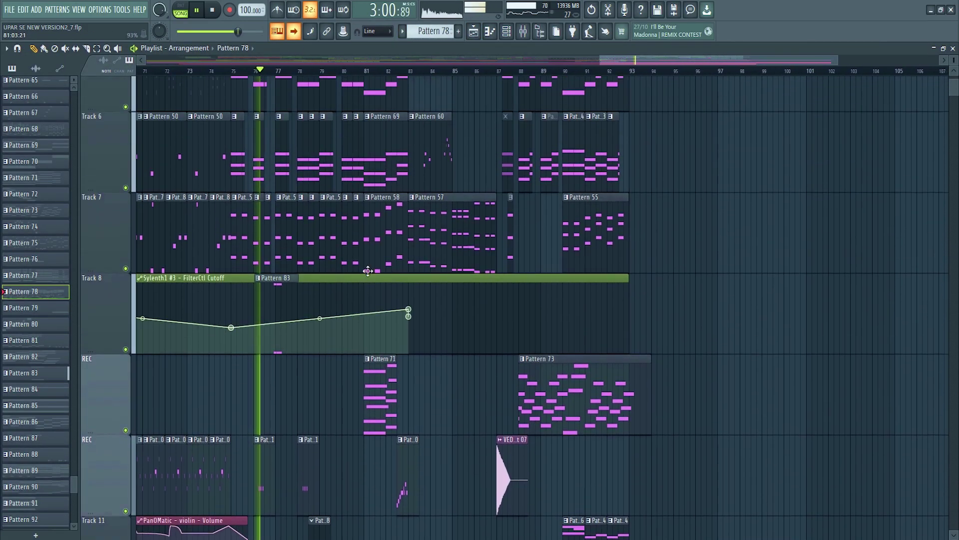
scroll(365, 271, down, 2)
scroll(380, 295, up, 2)
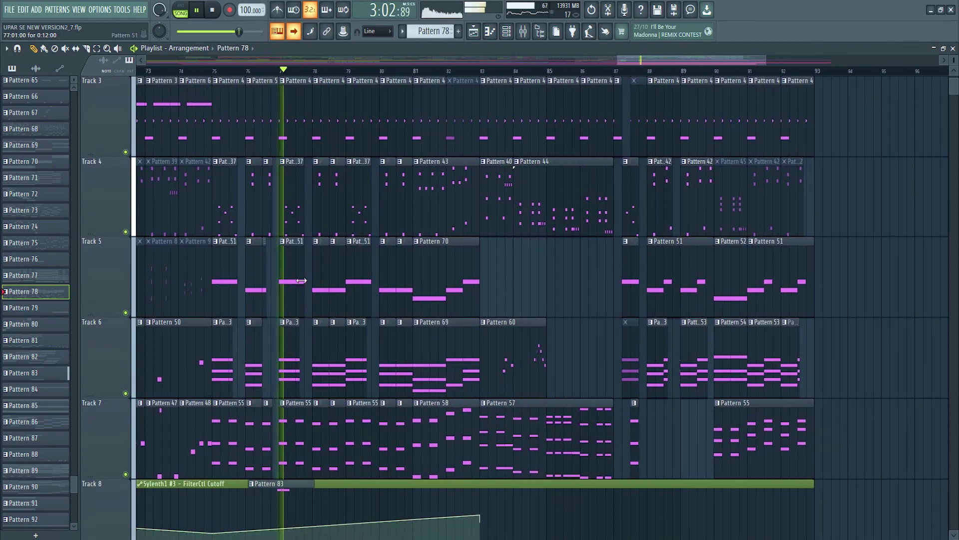
scroll(350, 306, up, 2)
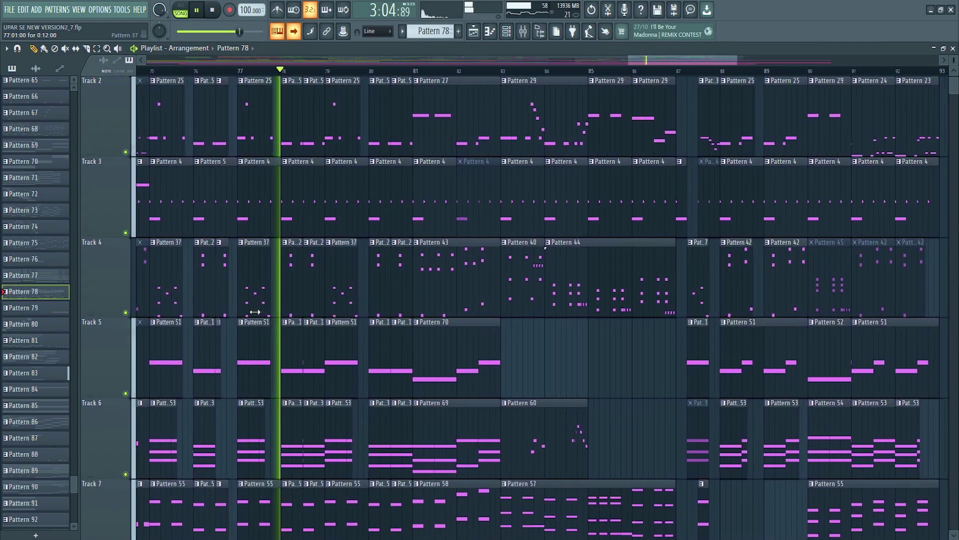
Examine the final section's patterns and the Sylenth1 filter cutoff automation on tracks 2 to 11, around bars 77 to 93
scroll(255, 310, up, 1)
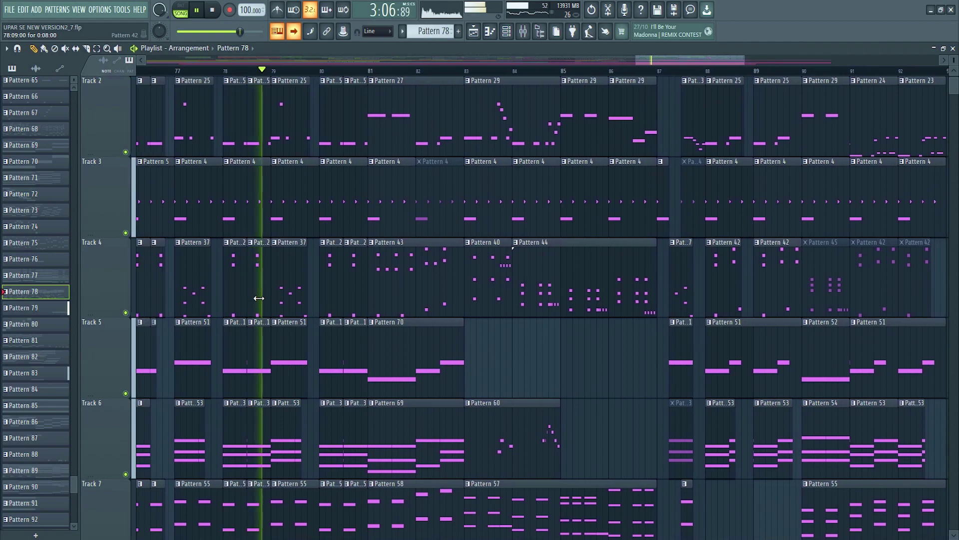
scroll(258, 299, down, 4)
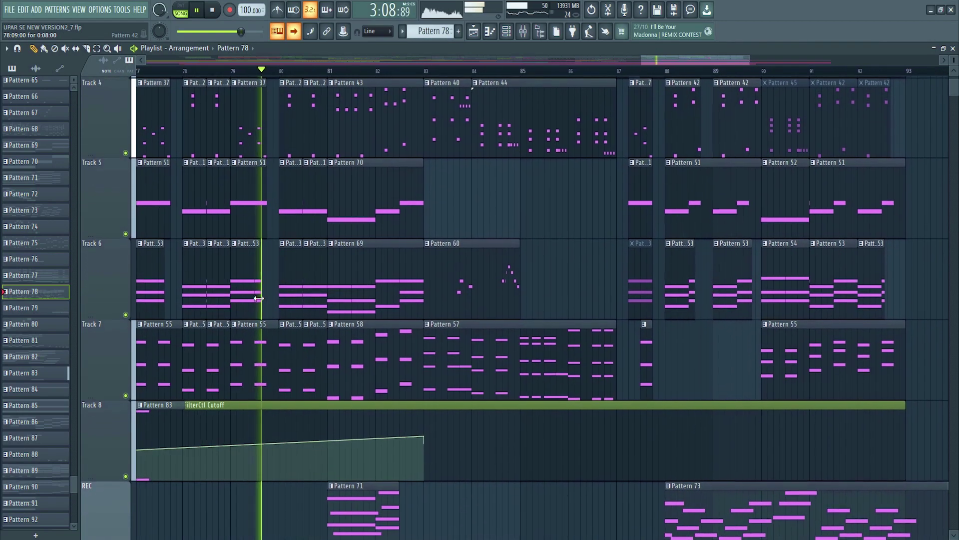
scroll(258, 299, up, 2)
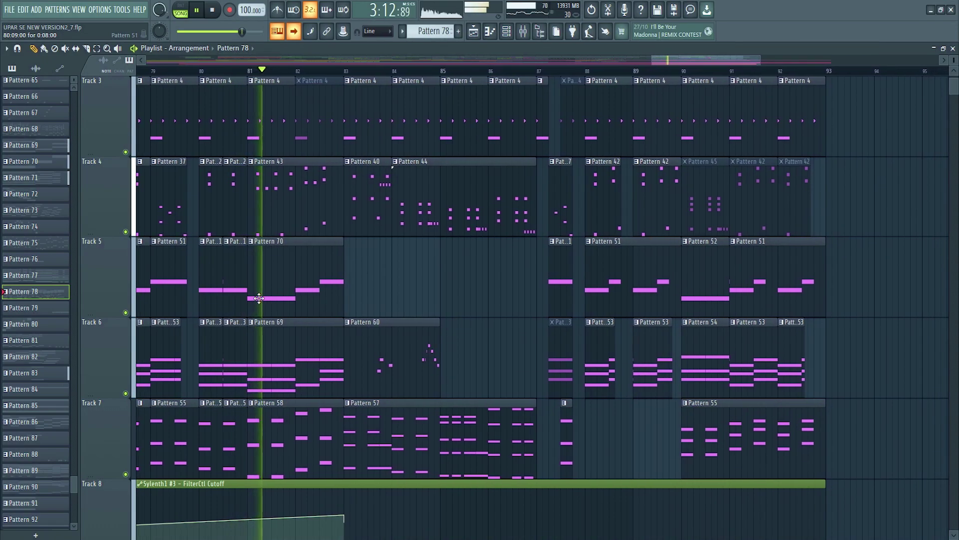
scroll(259, 298, up, 1)
scroll(255, 294, down, 3)
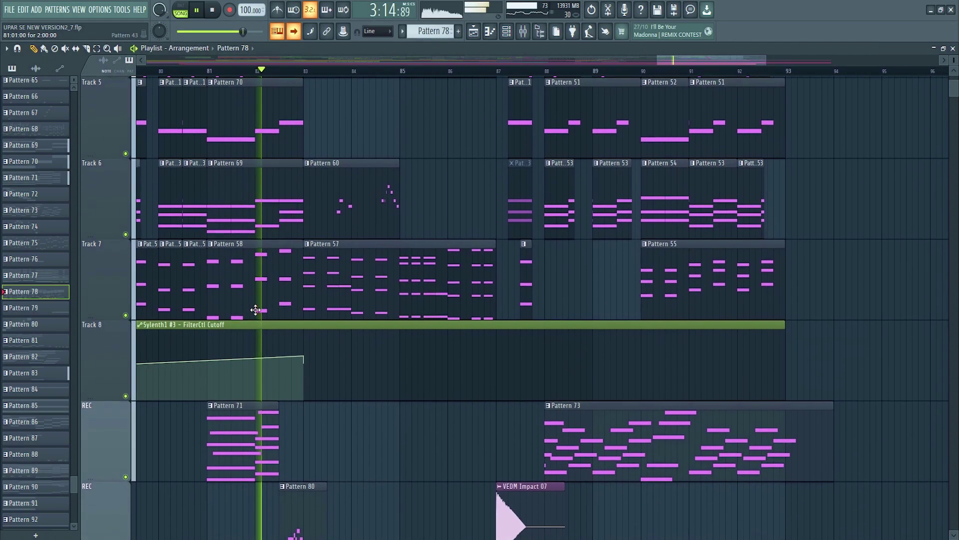
scroll(255, 310, down, 2)
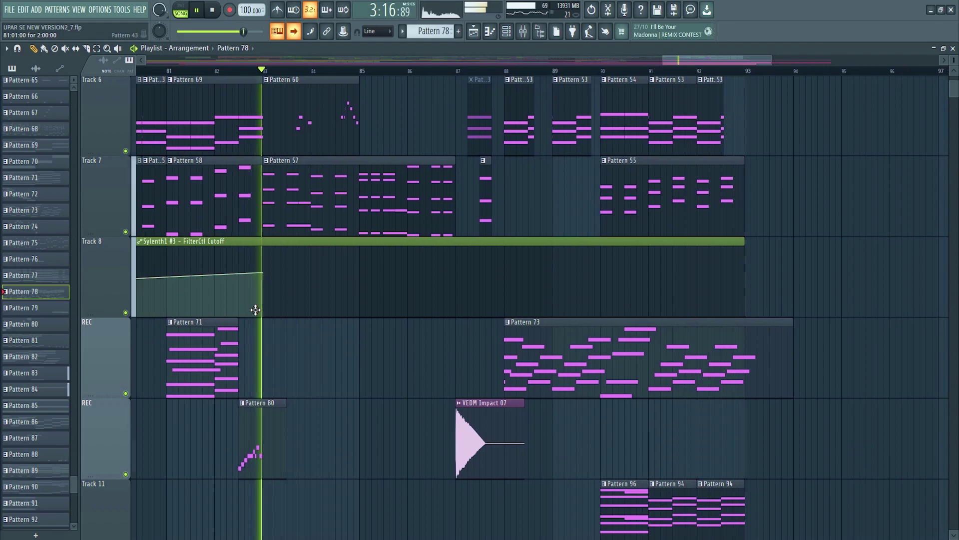
Examine the volume, stereo separation and mix level automation clips on tracks 31 to 58, around bars 83 to 95
scroll(255, 310, down, 10)
scroll(256, 321, down, 13)
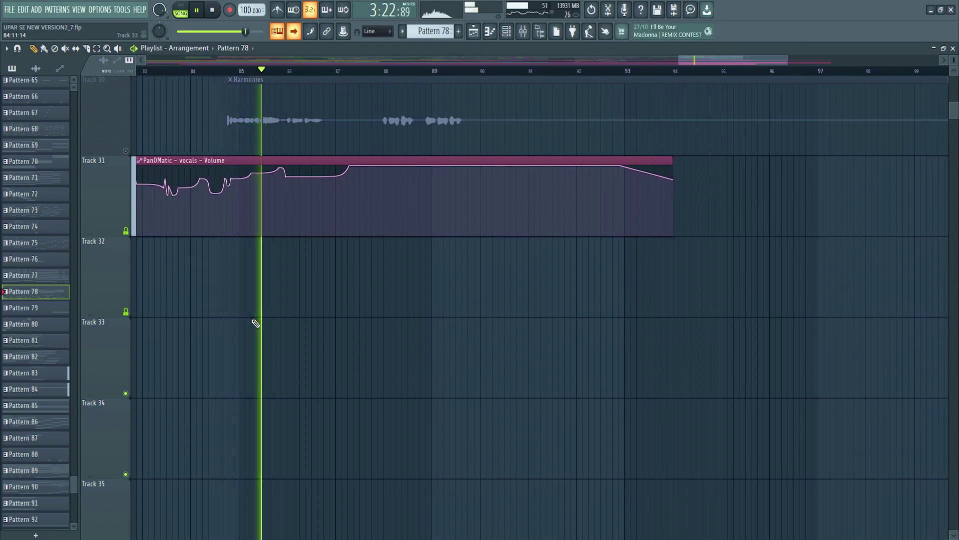
scroll(263, 332, down, 18)
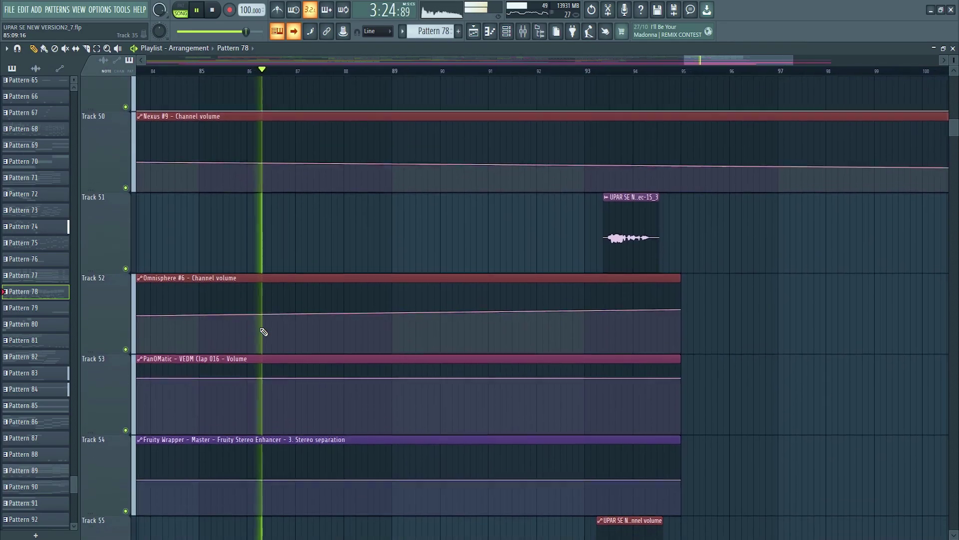
scroll(261, 331, down, 4)
scroll(261, 330, up, 5)
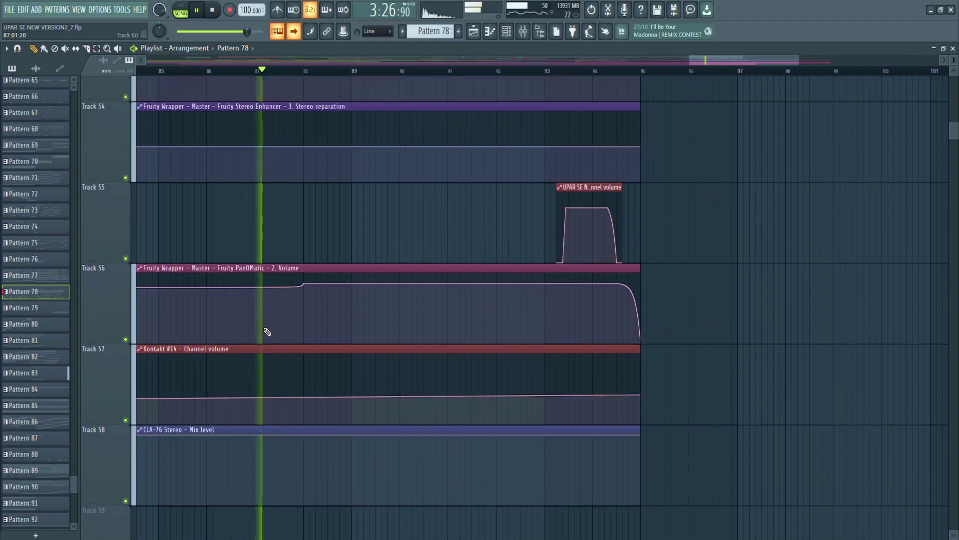
scroll(267, 331, up, 14)
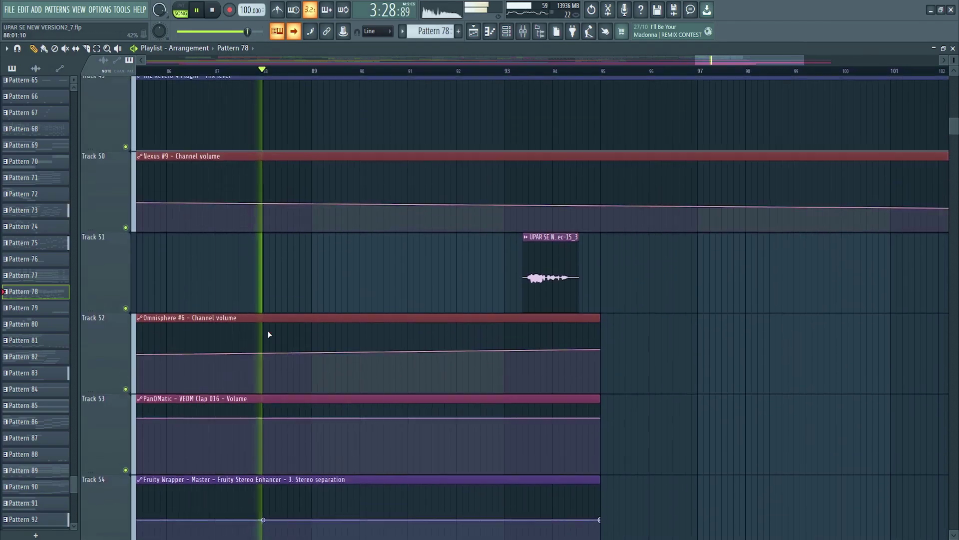
Return to the first tracks of the playlist and examine the song's closing patterns on tracks 2 to 7, around bars 88 to 93
scroll(280, 345, up, 20)
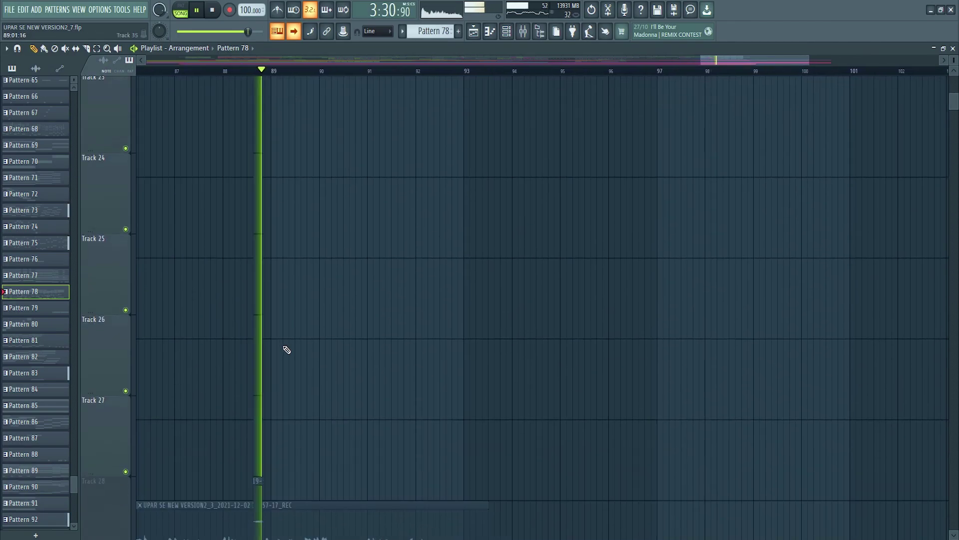
scroll(283, 346, up, 8)
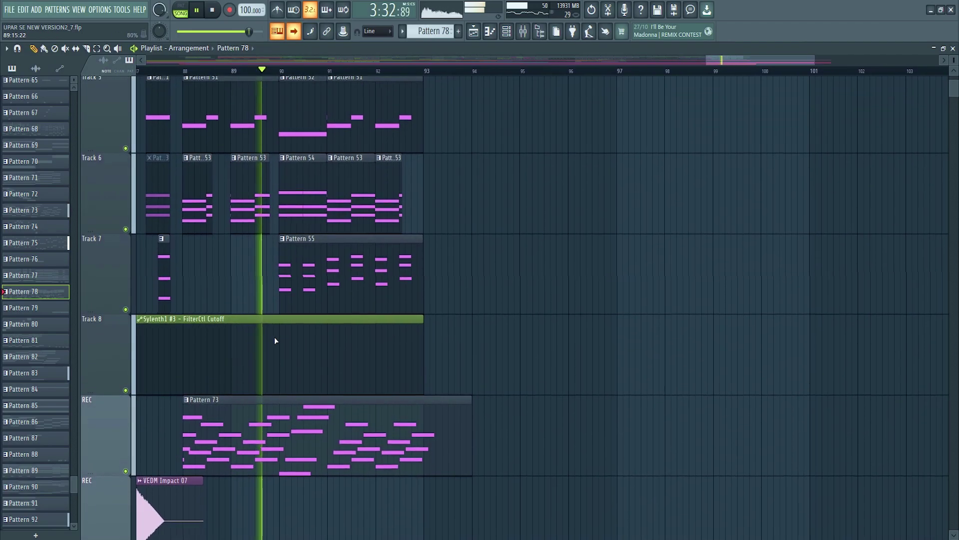
scroll(261, 321, up, 4)
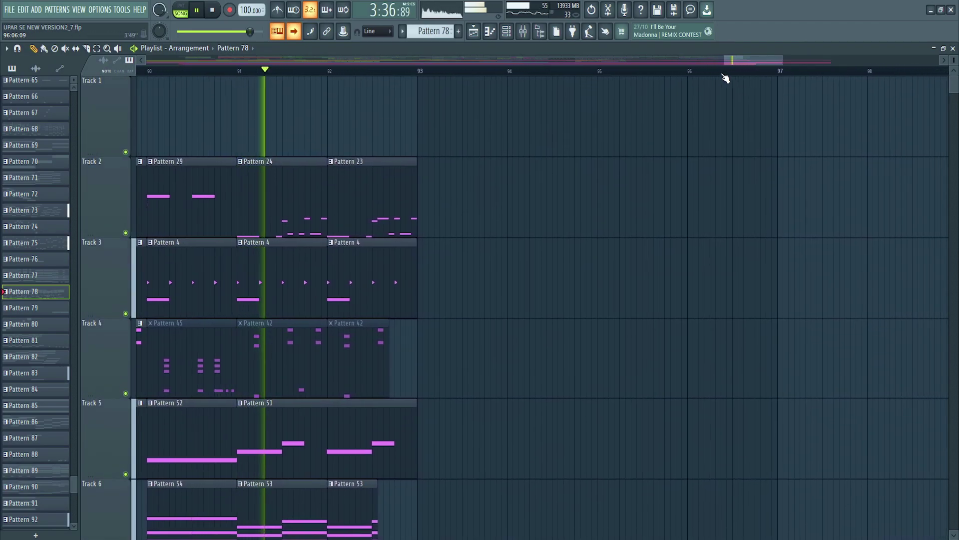
drag(727, 60, 641, 59)
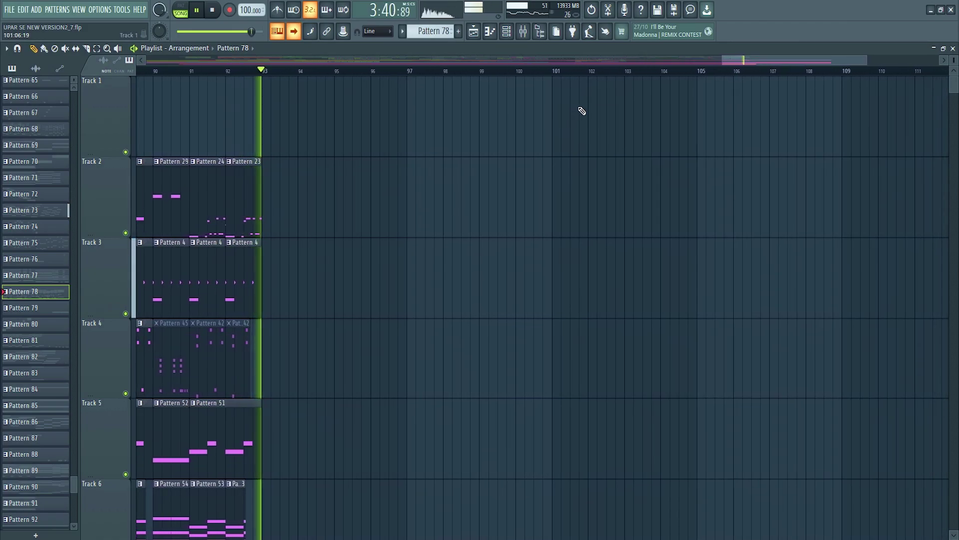